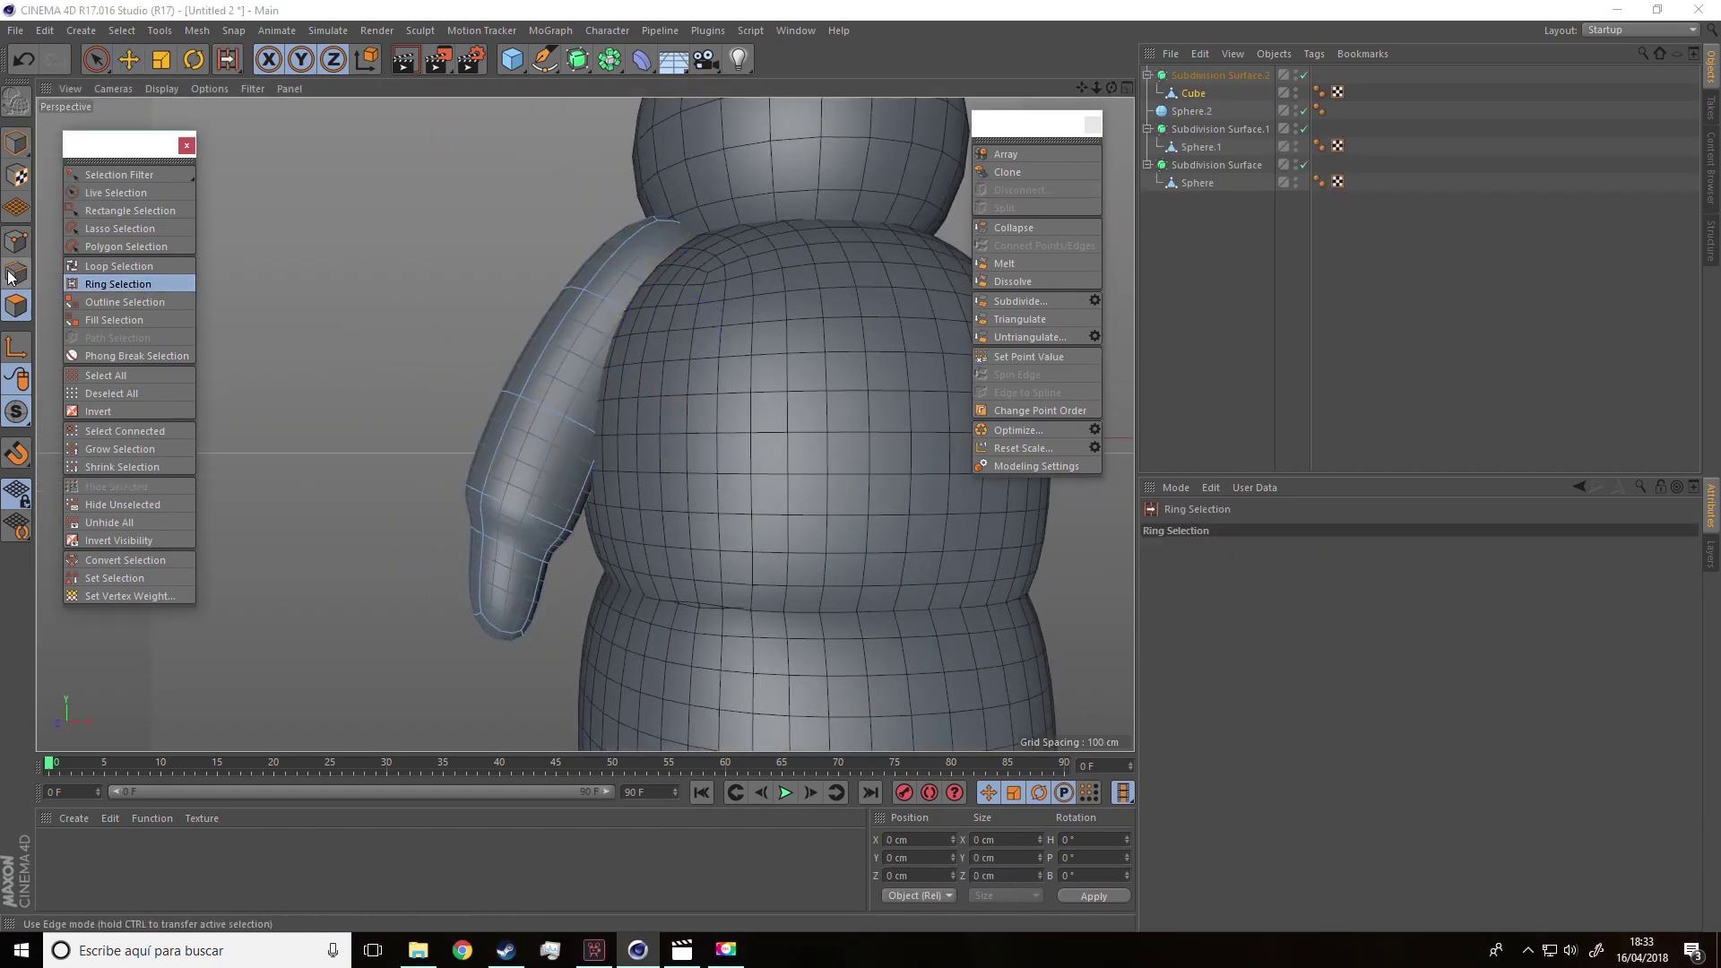
Step: Orbit around the rounded body and switch to freehand Live Selection
alt+drag(353, 525, 730, 519)
key(space)
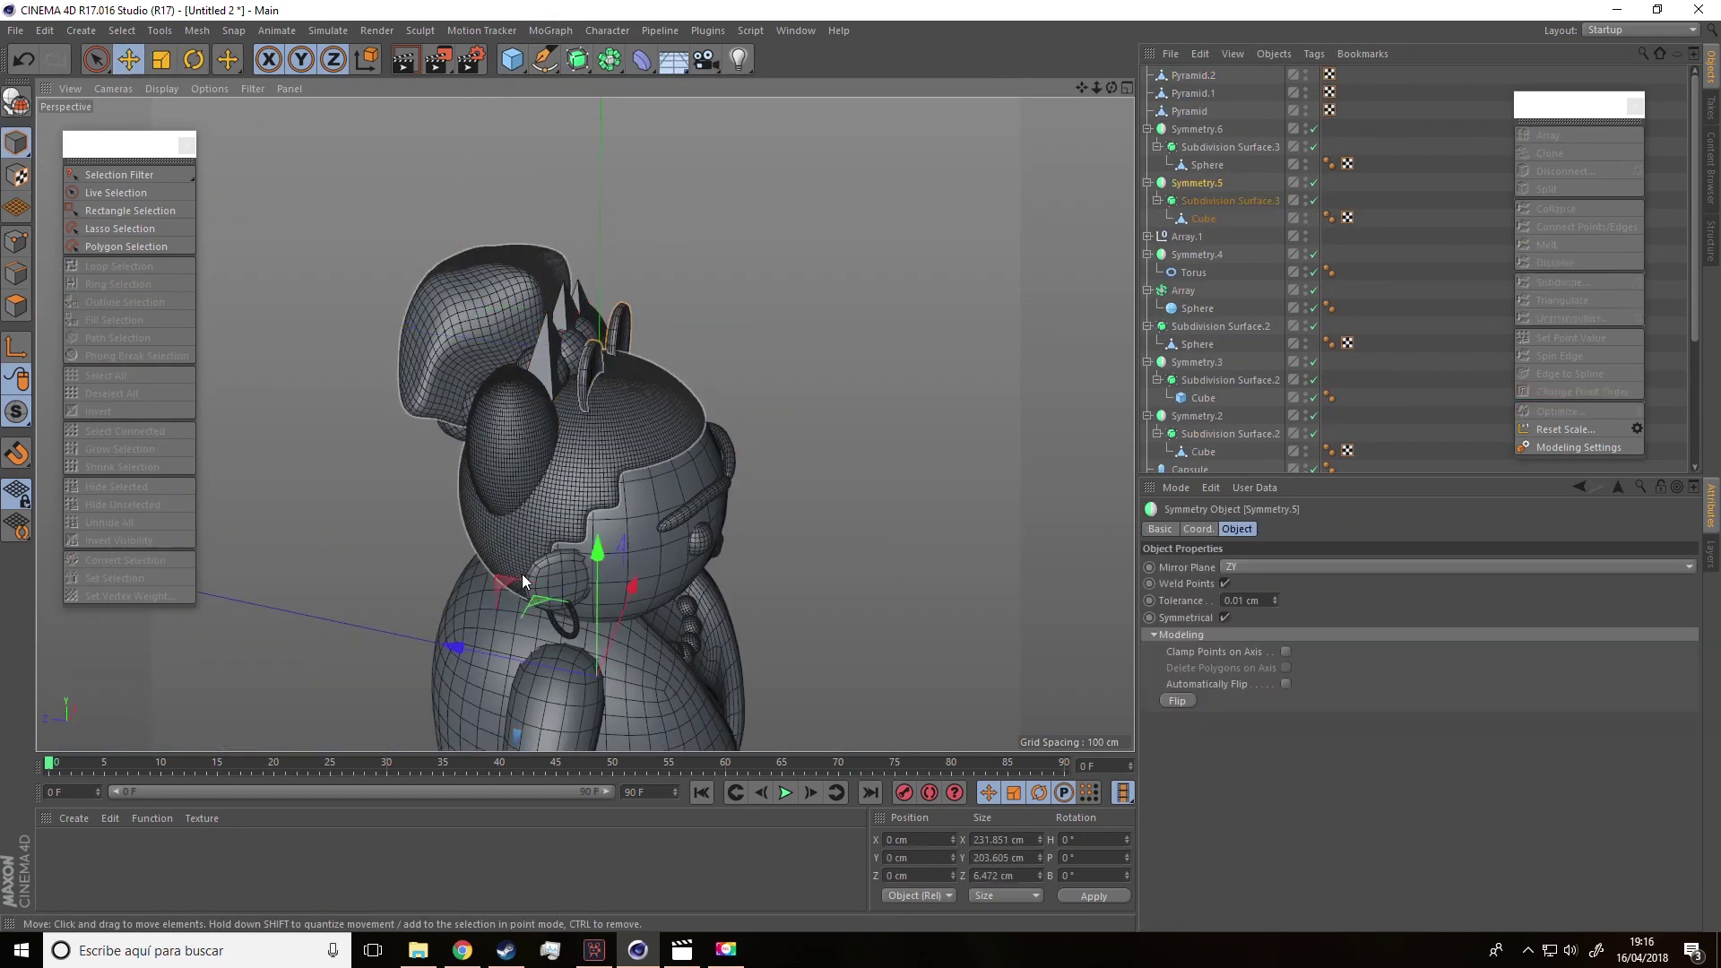
Step: Select the earring and adjust it with the Scale and Move tools
alt+drag(522, 574, 458, 403)
key(t)
scroll(715, 314, down, 3)
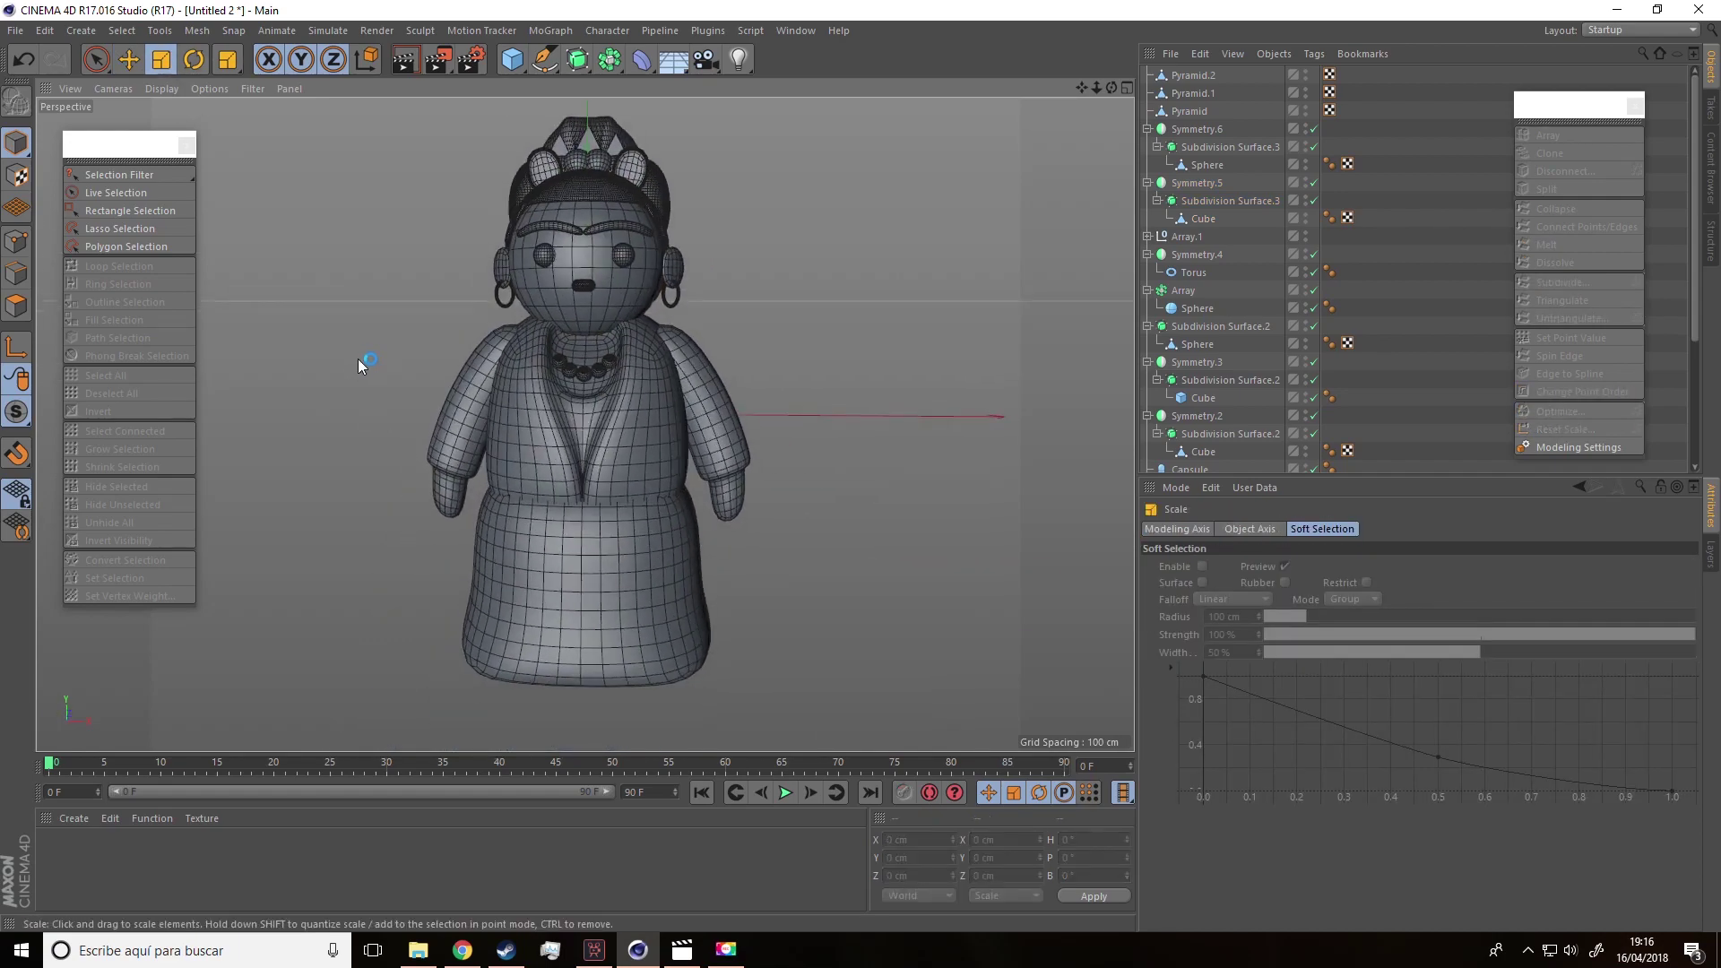
mouse_move(358, 359)
alt+mouse_down()
mouse_move(757, 334)
mouse_move(815, 414)
alt+mouse_up()
scroll(815, 414, up, 3)
click(661, 310)
key(e)
scroll(653, 319, down, 2)
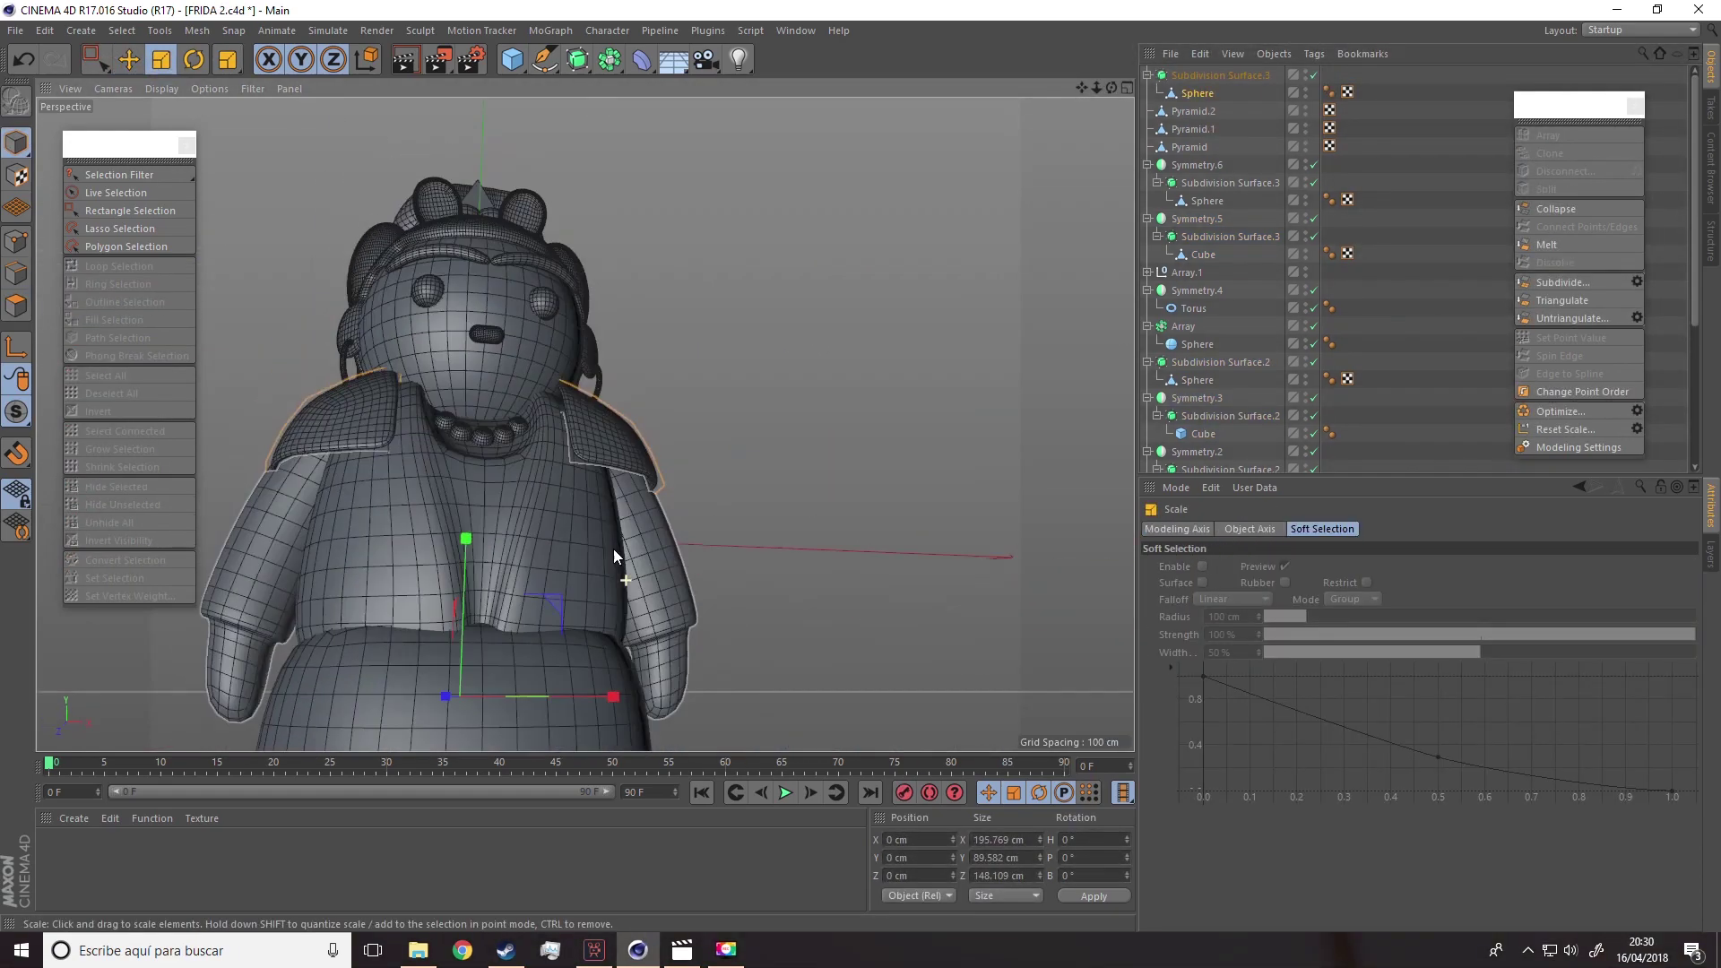
Step: Reshape the figure with the Grab brush in the Sculpting layout
alt+drag(613, 549, 1025, 277)
click(1637, 30)
click(1613, 130)
click(1039, 208)
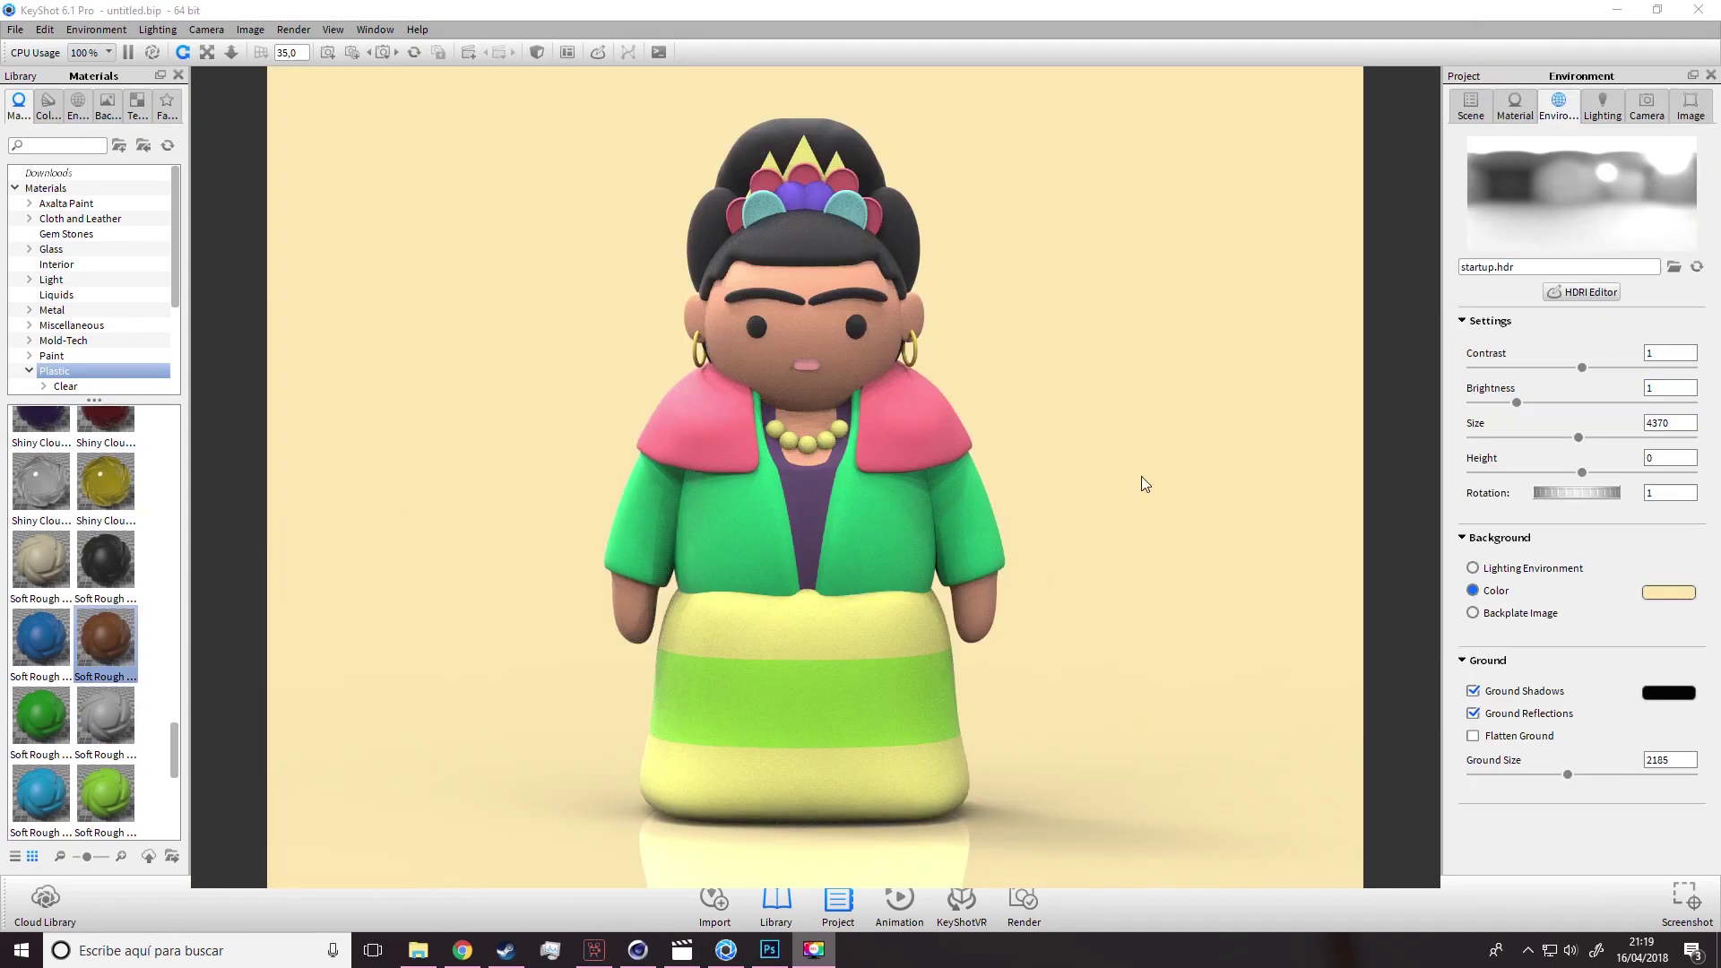
Step: Apply the 2 Panels 2k studio lighting environment to the Frida scene
click(79, 106)
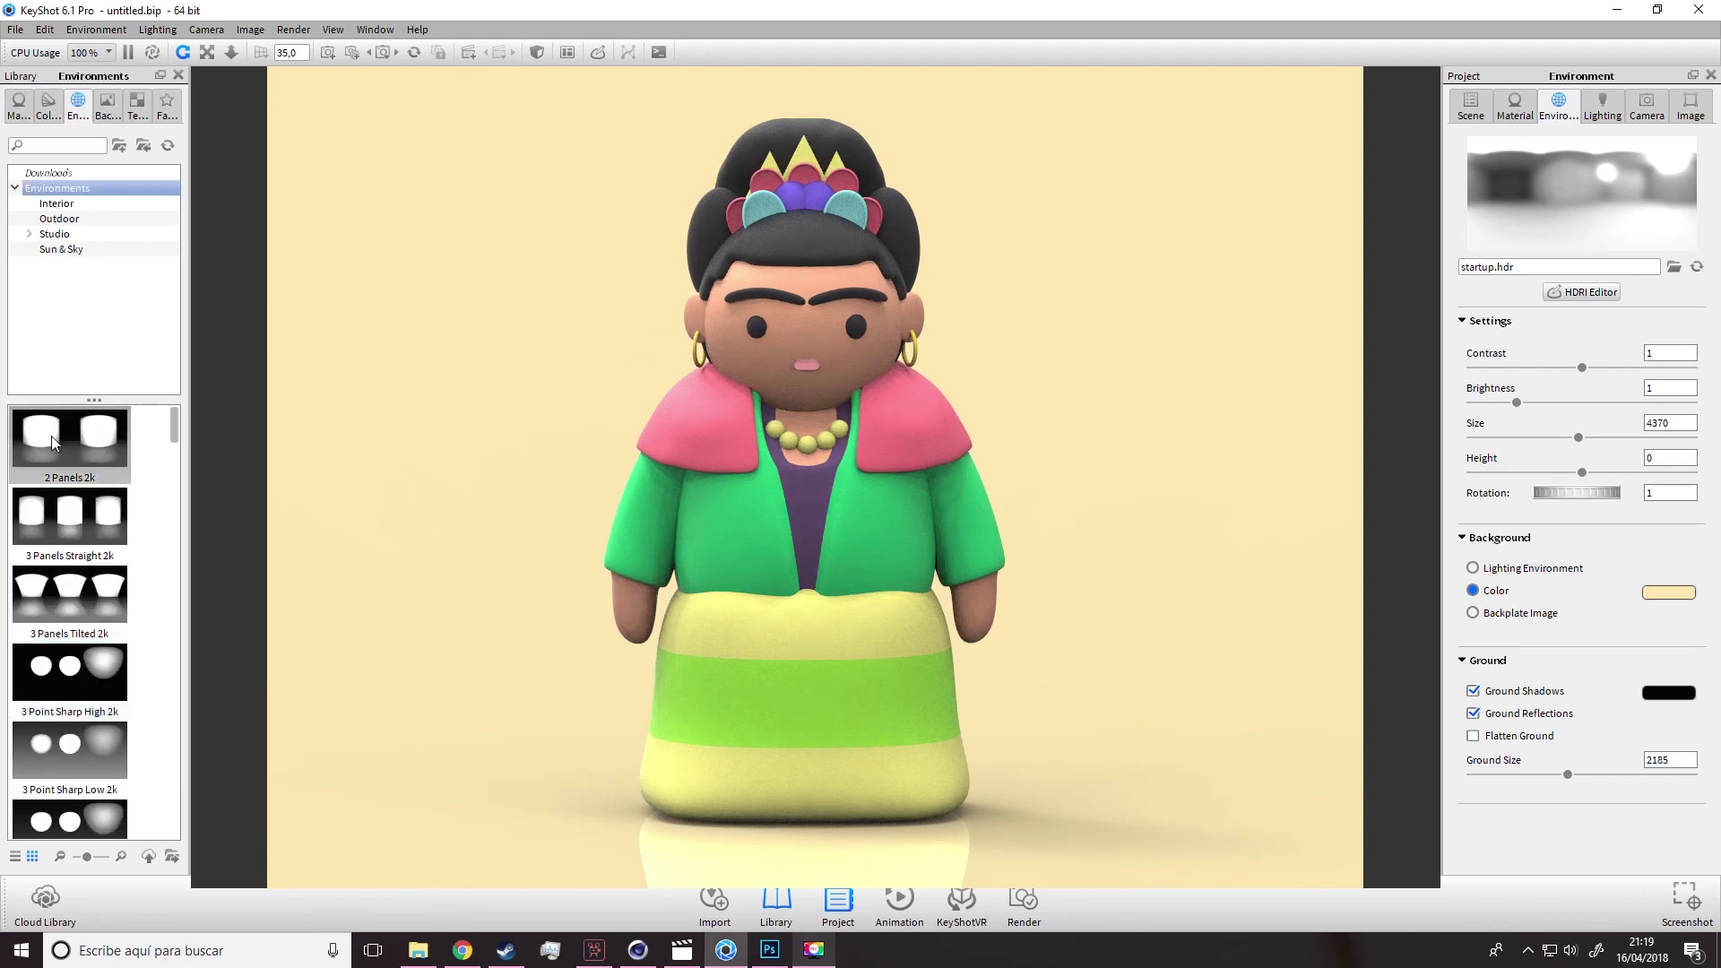